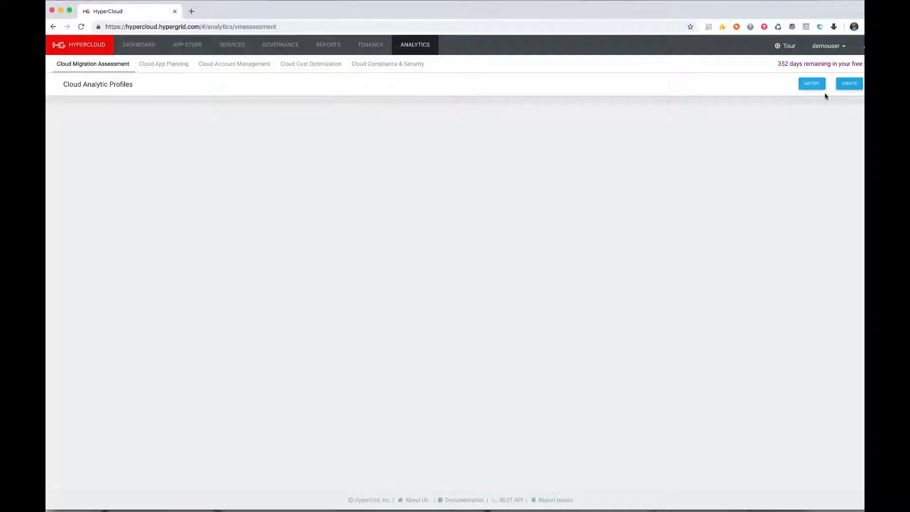
{"action": "left_click", "coordinate": [810, 83]}
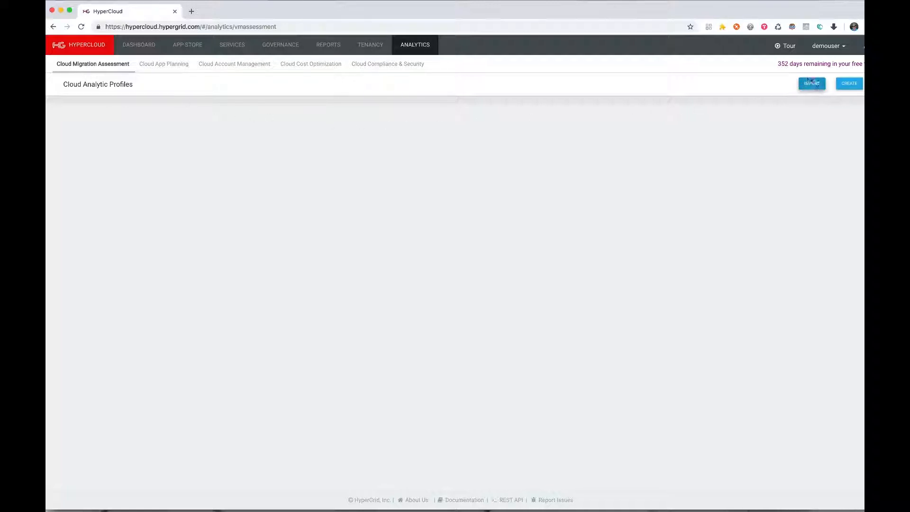
{"action": "left_click", "coordinate": [810, 82]}
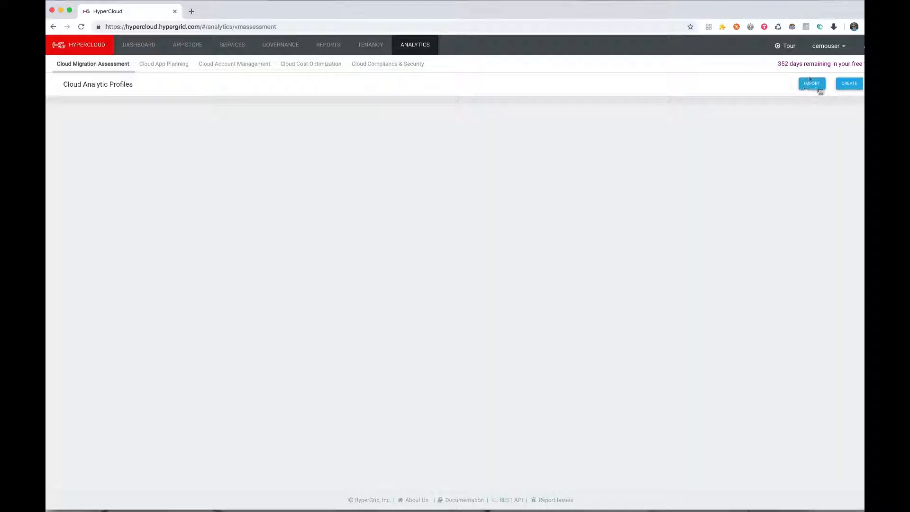
{"action": "left_click", "coordinate": [840, 84]}
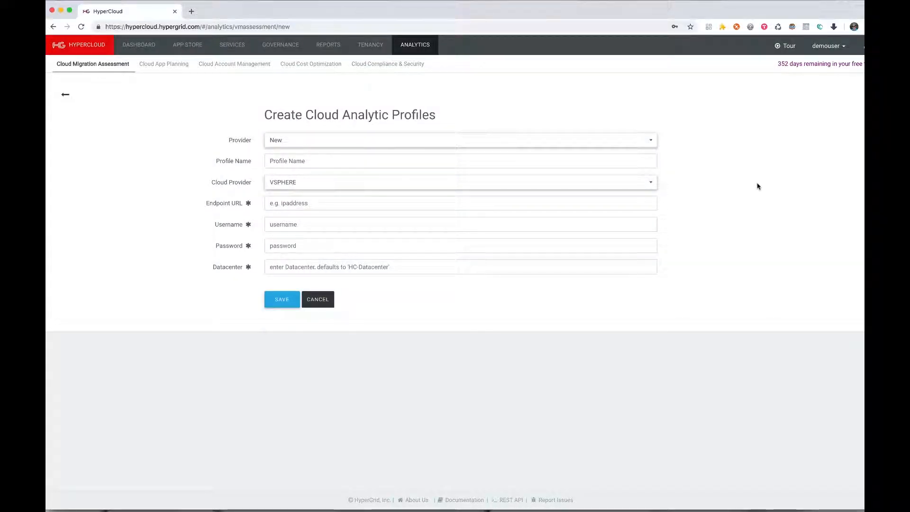
{"action": "left_click", "coordinate": [280, 141]}
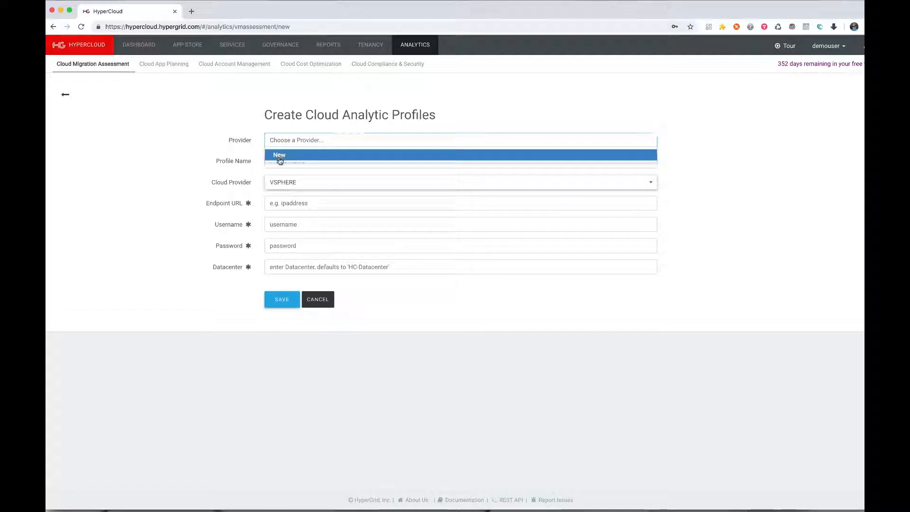
{"action": "left_click", "coordinate": [280, 157]}
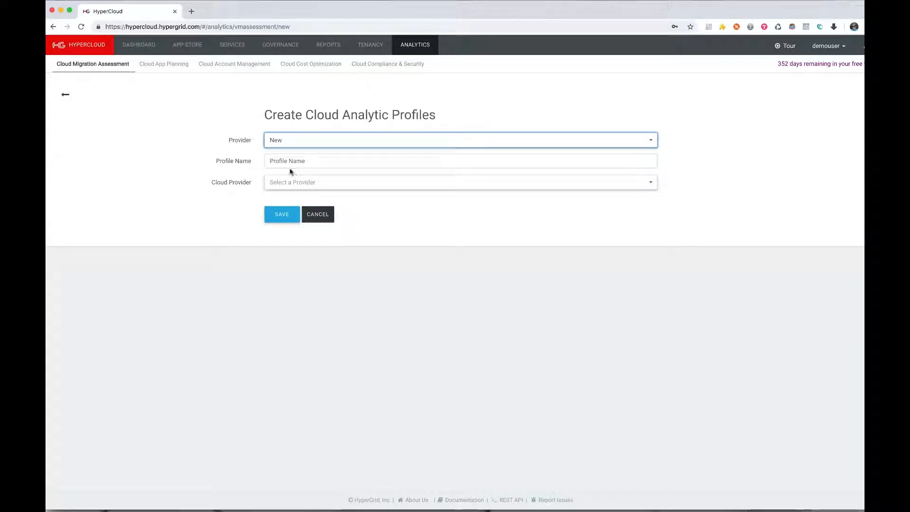
{"action": "left_click", "coordinate": [288, 184]}
{"action": "left_click", "coordinate": [287, 199]}
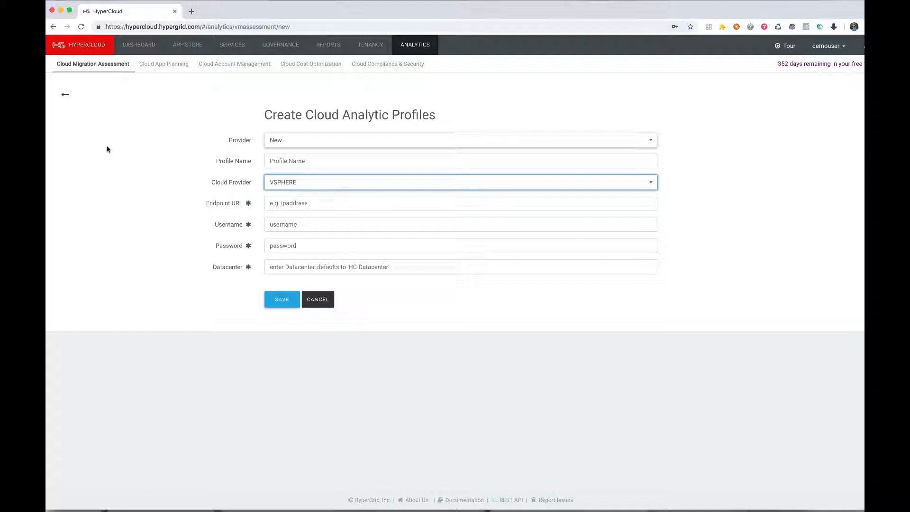
{"action": "left_click", "coordinate": [66, 97]}
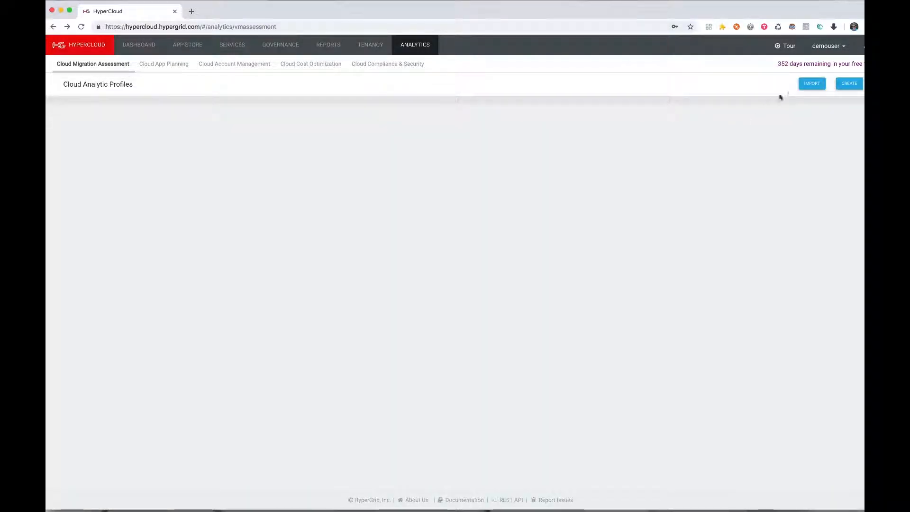
Open the import profile form and read the profiler tool README in its own window, then close it
{"action": "left_click", "coordinate": [808, 85]}
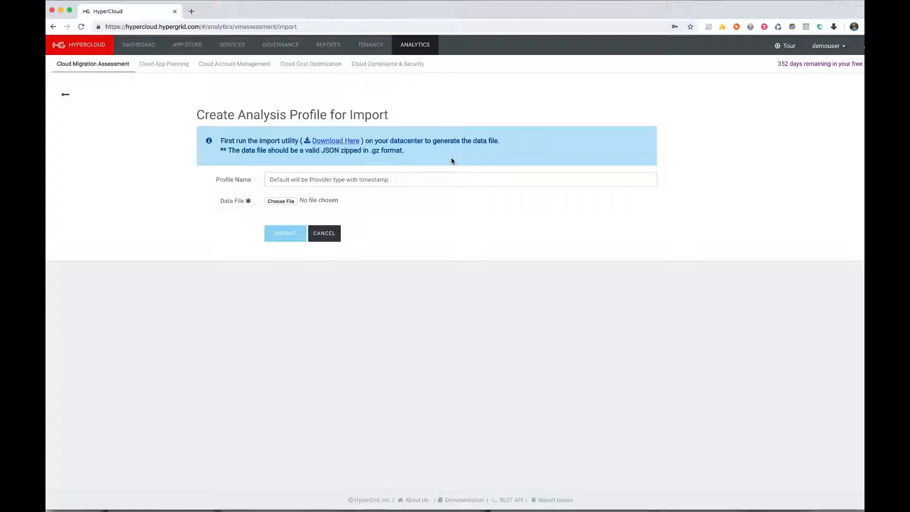
{"action": "left_click", "coordinate": [553, 2]}
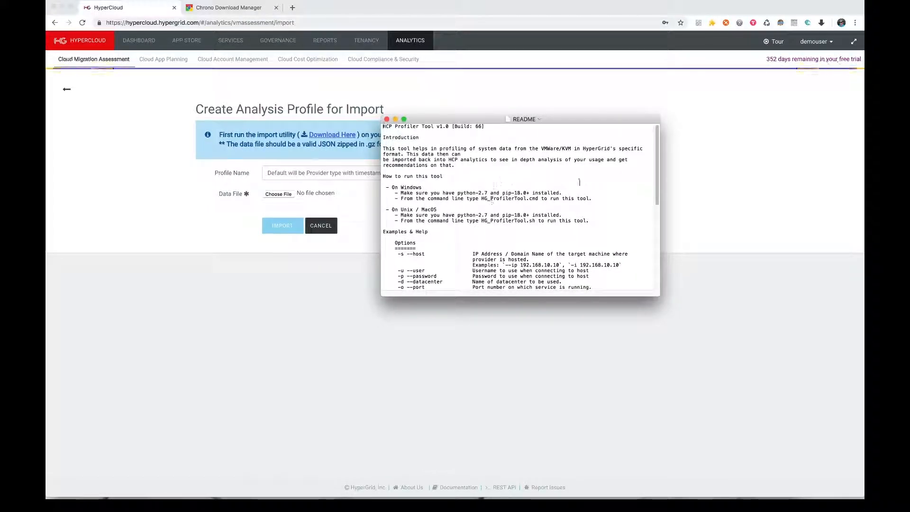
{"action": "mouse_move", "coordinate": [657, 158]}
{"action": "left_mouse_down"}
{"action": "mouse_move", "coordinate": [656, 170]}
{"action": "mouse_move", "coordinate": [657, 160]}
{"action": "left_mouse_up"}
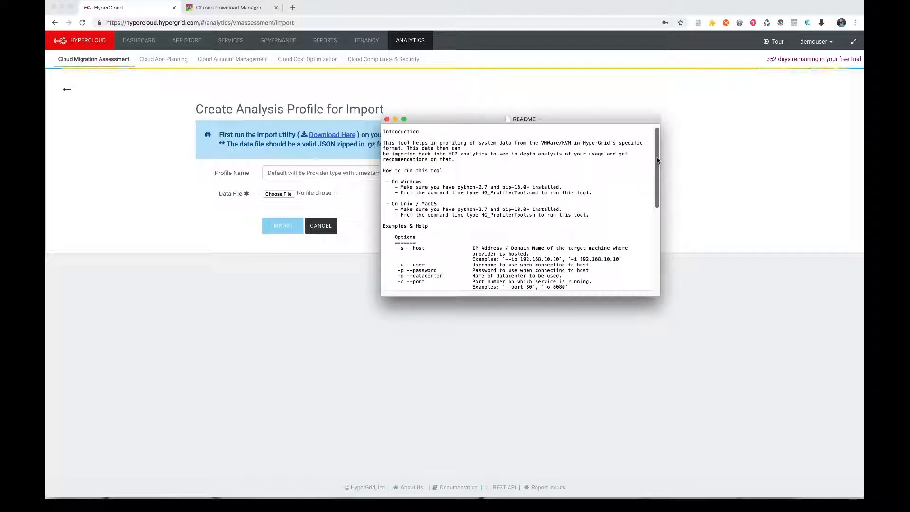
{"action": "left_click_drag", "start_coordinate": [657, 160], "coordinate": [658, 181]}
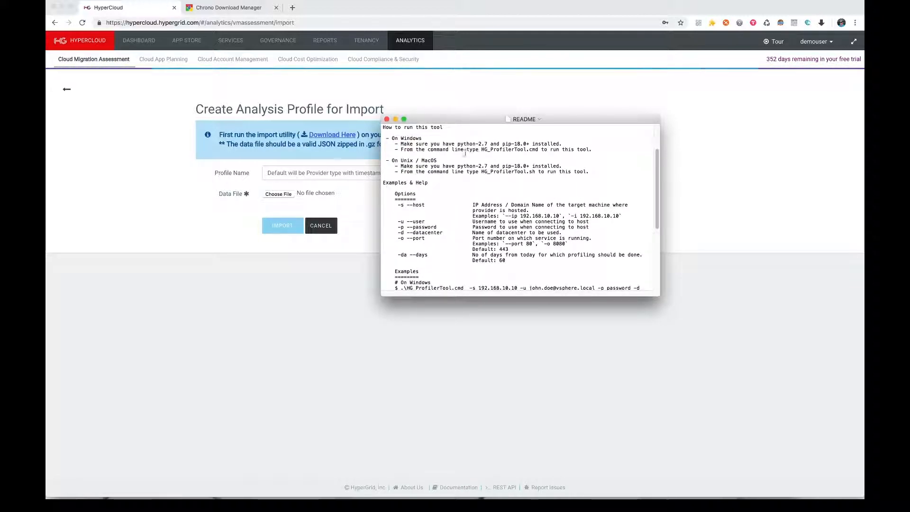
{"action": "scroll", "coordinate": [494, 184], "scroll_direction": "down", "scroll_amount": 10}
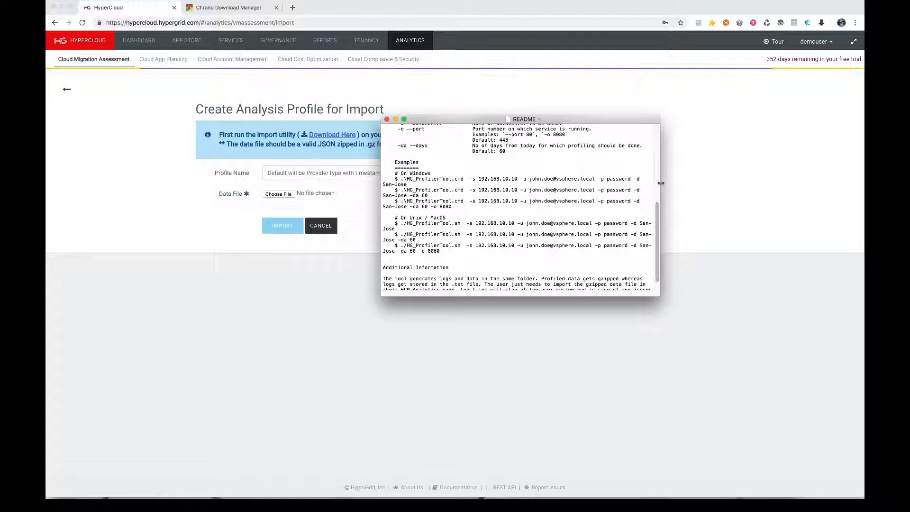
{"action": "left_click_drag", "start_coordinate": [659, 184], "coordinate": [742, 185]}
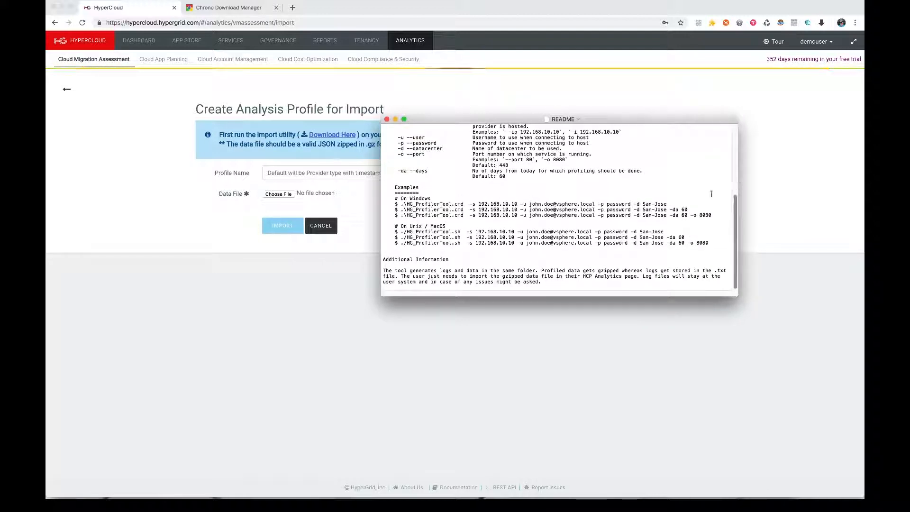
{"action": "left_click_drag", "start_coordinate": [678, 209], "coordinate": [670, 210]}
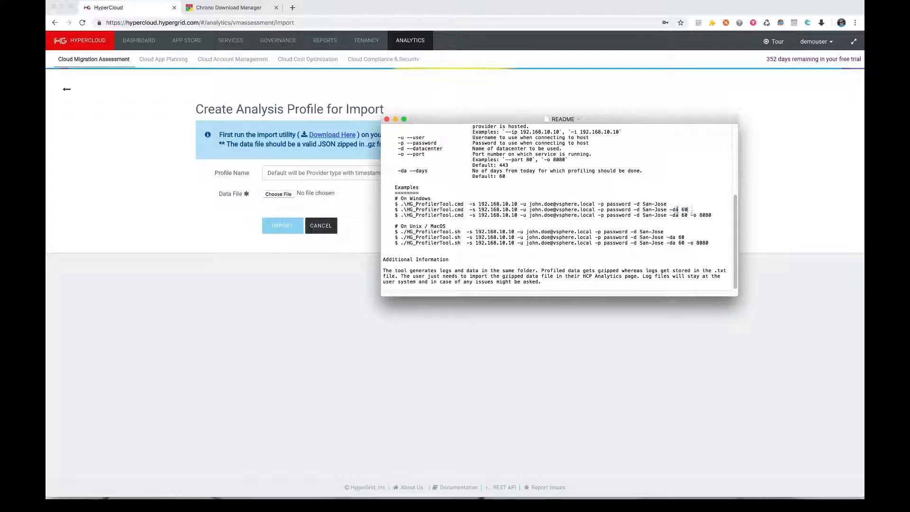
{"action": "left_click", "coordinate": [722, 211]}
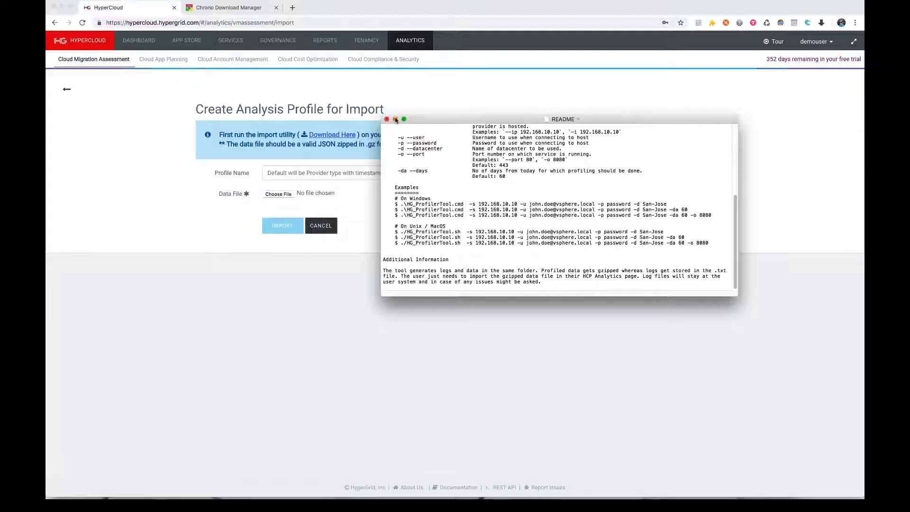
{"action": "left_click", "coordinate": [387, 120]}
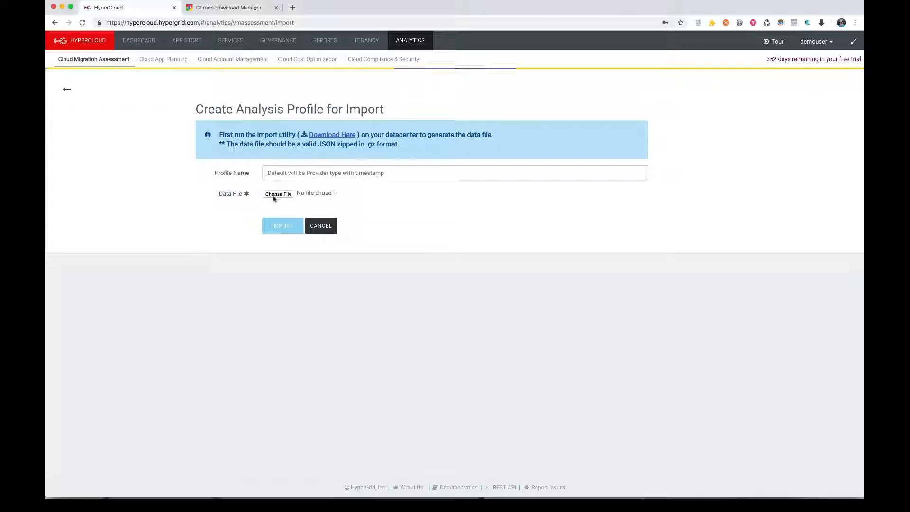
Import the data file data_20180918_122947_VSPHERE.json.gz from the Desktop as a new analysis profile
{"action": "left_click", "coordinate": [280, 195]}
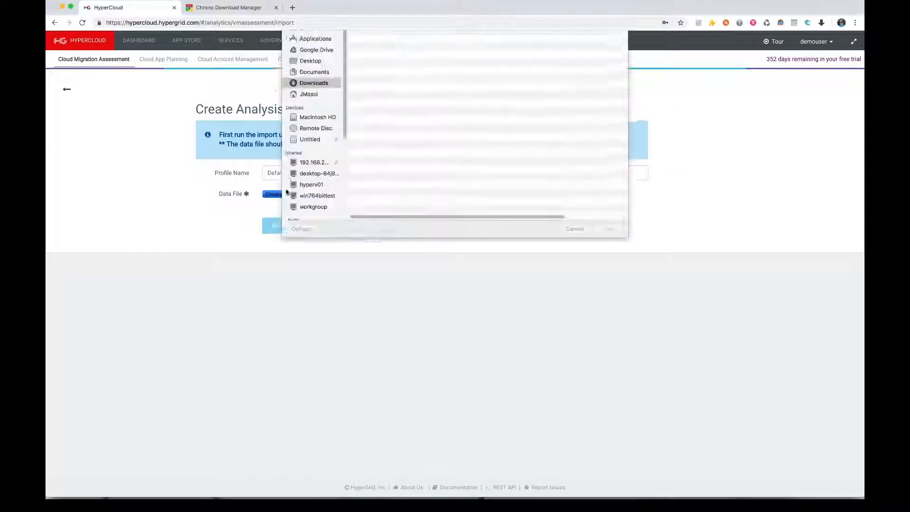
{"action": "left_click", "coordinate": [315, 107]}
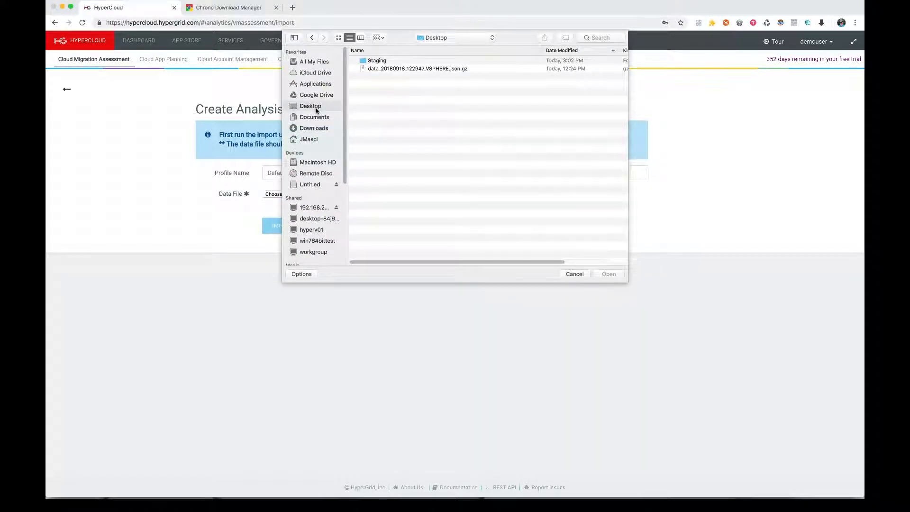
{"action": "left_click", "coordinate": [401, 70]}
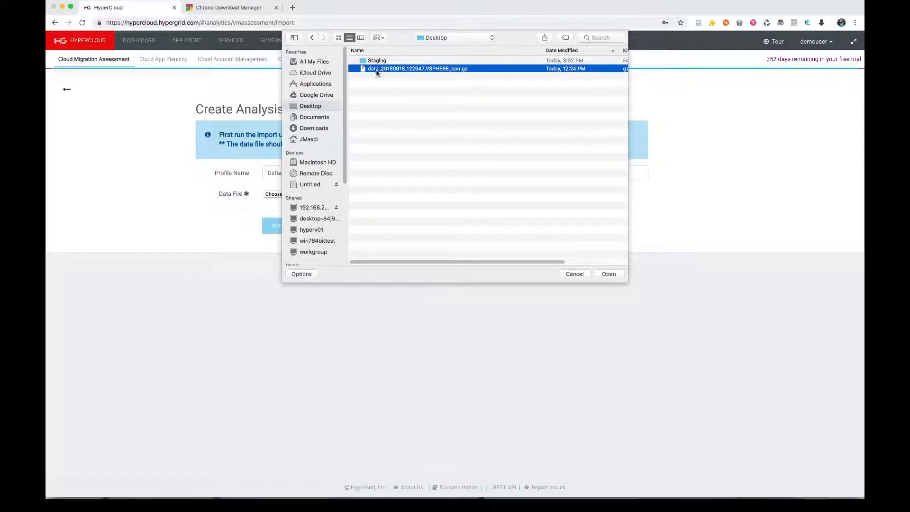
{"action": "double_click", "coordinate": [428, 69]}
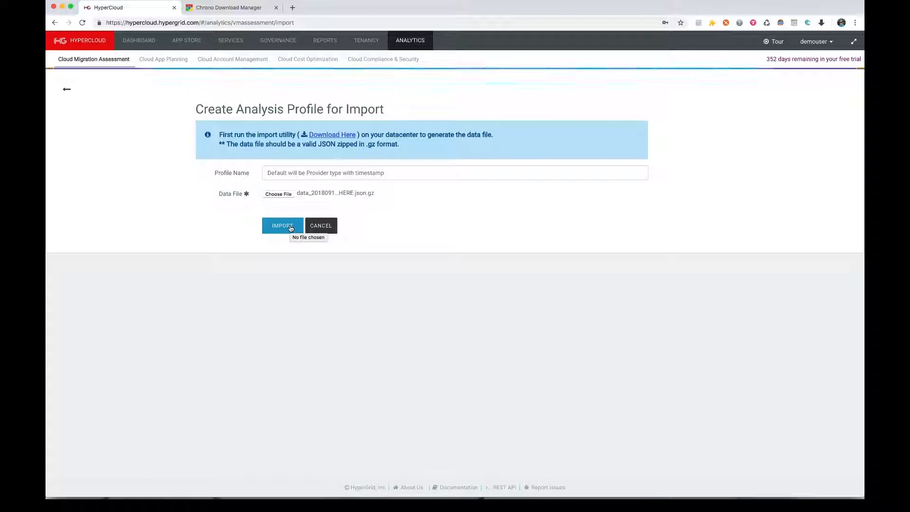
{"action": "left_click", "coordinate": [290, 226]}
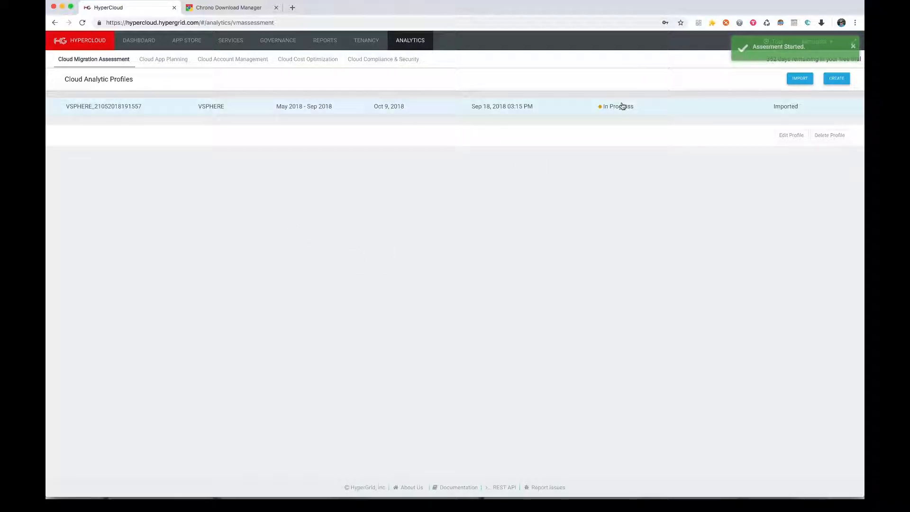
Open the imported profile and browse its summary, VM usage including a VM's action menu, and disk usage
{"action": "left_click", "coordinate": [605, 109]}
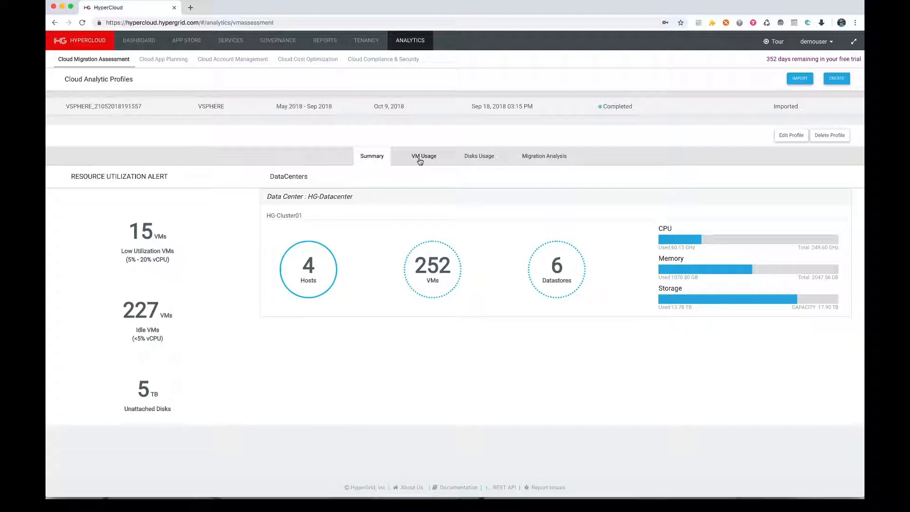
{"action": "left_click", "coordinate": [420, 157]}
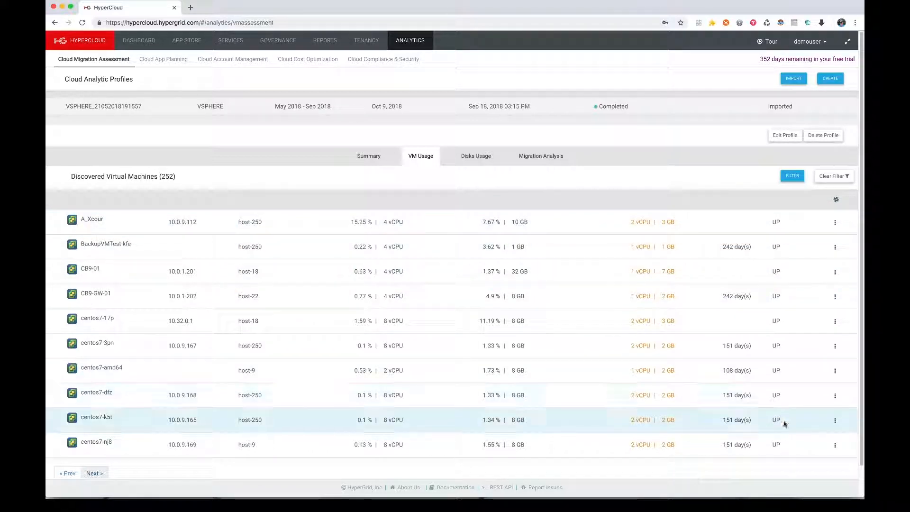
{"action": "left_click", "coordinate": [835, 223]}
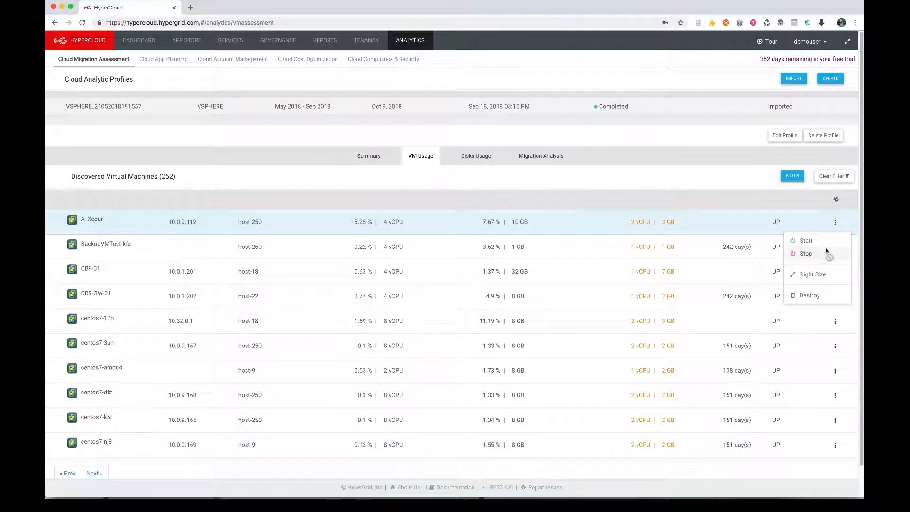
{"action": "left_click", "coordinate": [507, 184]}
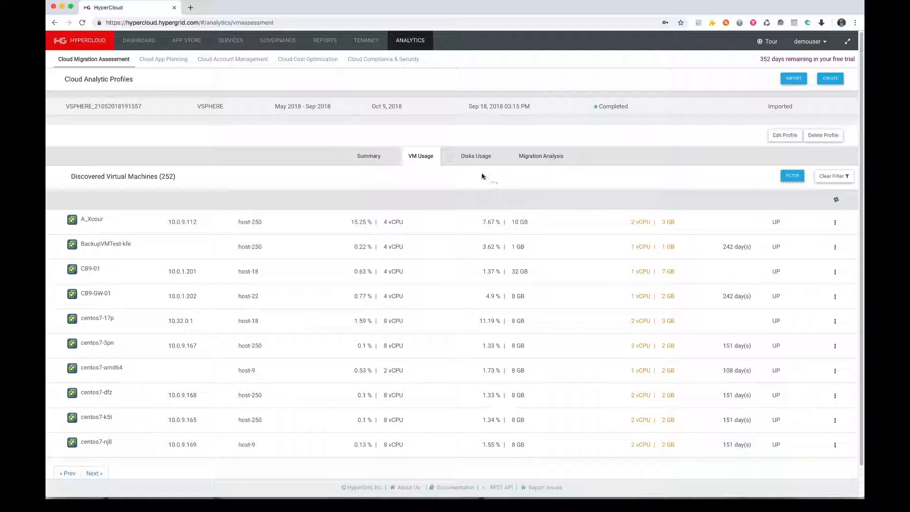
{"action": "left_click", "coordinate": [483, 159]}
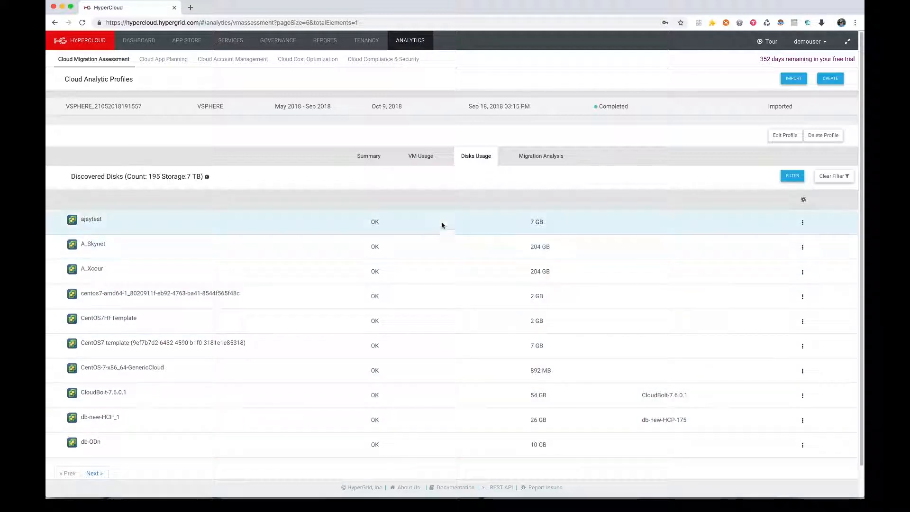
Run a migration analysis assessment for cloud provider AWS in region AWS:US-EAST-1 and review the results
{"action": "left_click", "coordinate": [540, 160]}
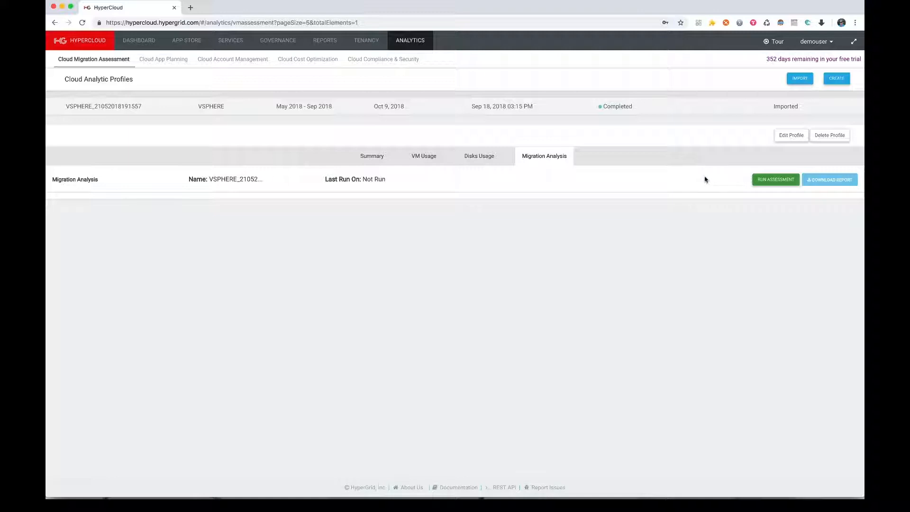
{"action": "left_click", "coordinate": [769, 182]}
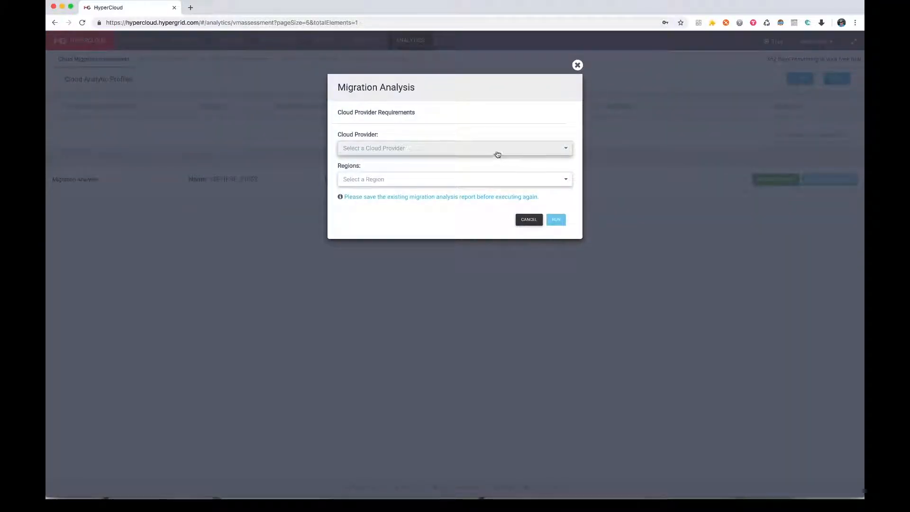
{"action": "left_click", "coordinate": [495, 150]}
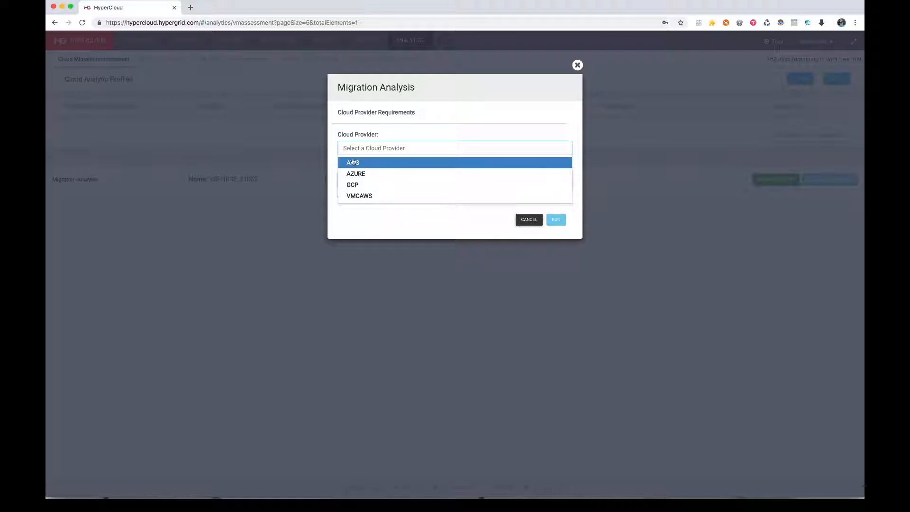
{"action": "left_click", "coordinate": [377, 164]}
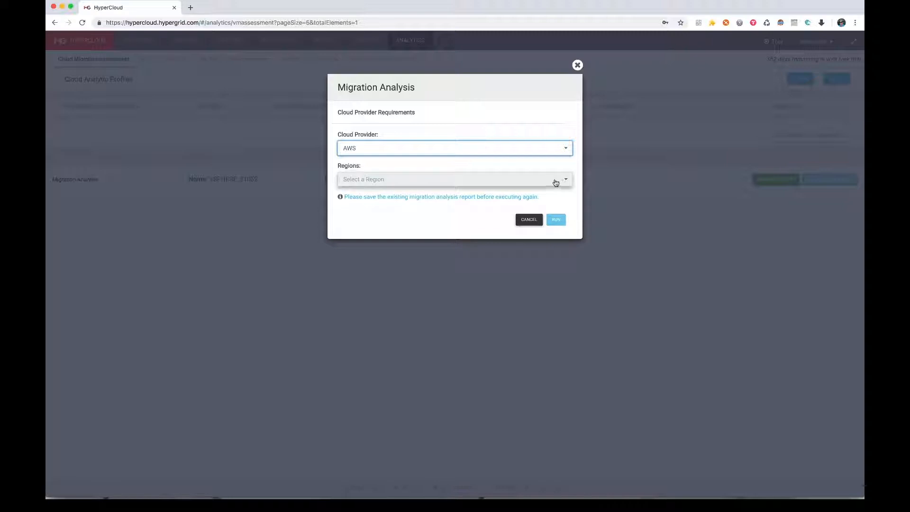
{"action": "left_click", "coordinate": [393, 180]}
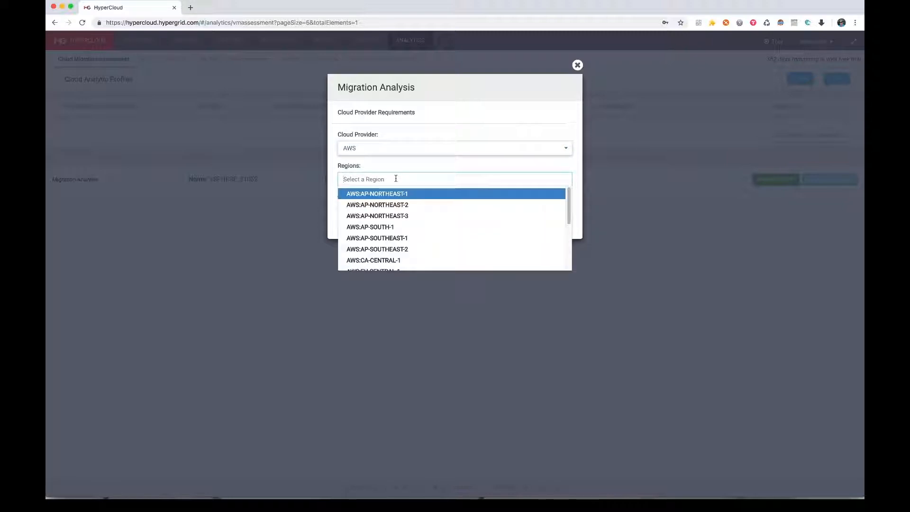
{"action": "scroll", "coordinate": [453, 208], "scroll_direction": "down", "scroll_amount": 5}
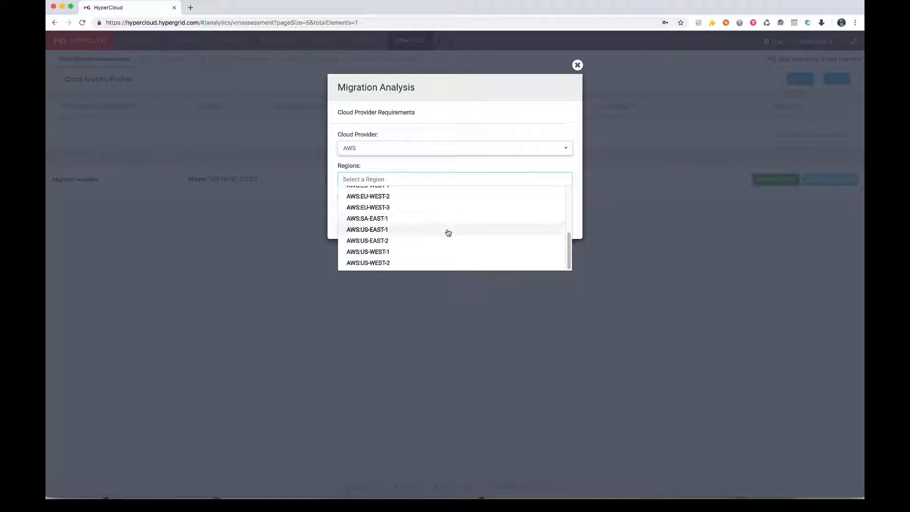
{"action": "left_click", "coordinate": [446, 230]}
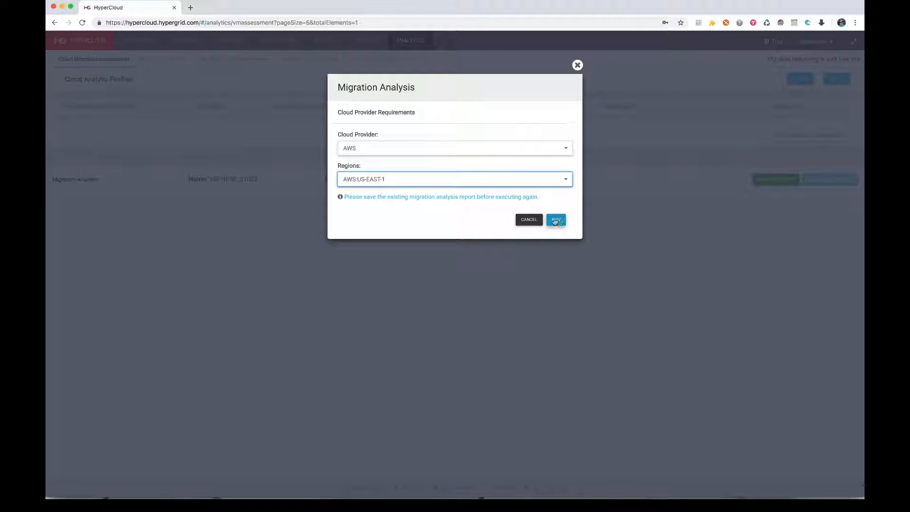
{"action": "left_click", "coordinate": [559, 223]}
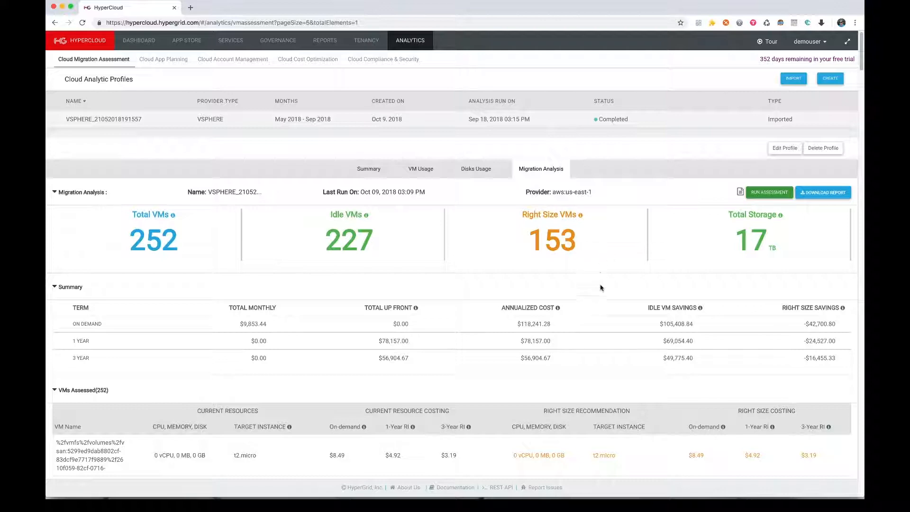
{"action": "scroll", "coordinate": [633, 327], "scroll_direction": "down", "scroll_amount": 3}
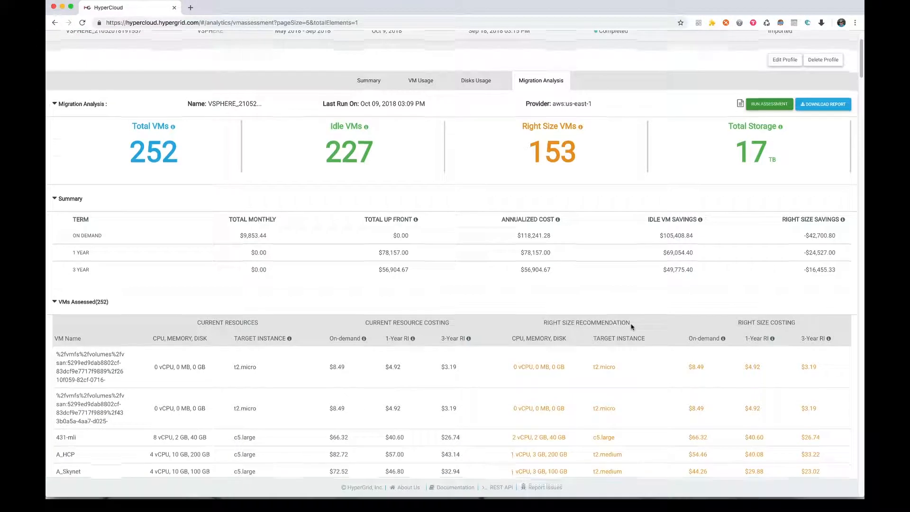
Examine the assessed VMs table, comparing current resources and costs with the right-size recommendations and costing
{"action": "scroll", "coordinate": [631, 327], "scroll_direction": "down", "scroll_amount": 4}
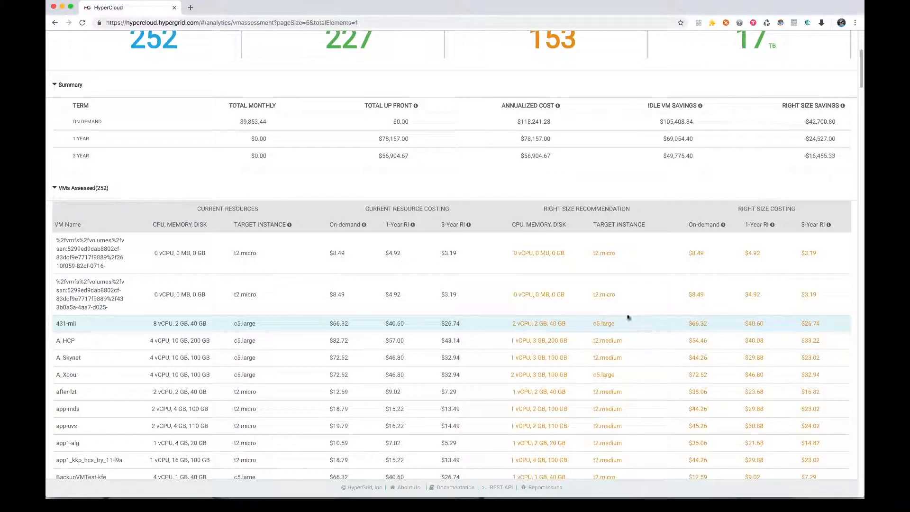
{"action": "scroll", "coordinate": [635, 354], "scroll_direction": "down", "scroll_amount": 1}
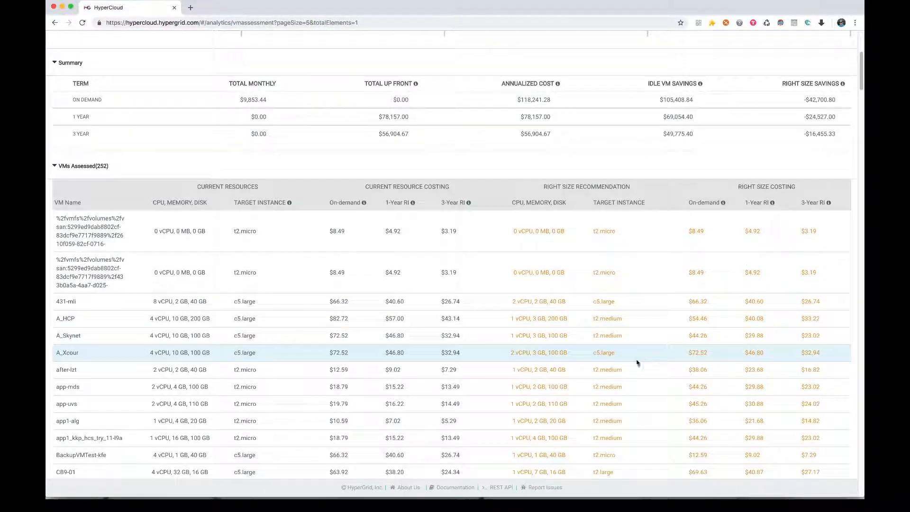
{"action": "scroll", "coordinate": [637, 363], "scroll_direction": "down", "scroll_amount": 1}
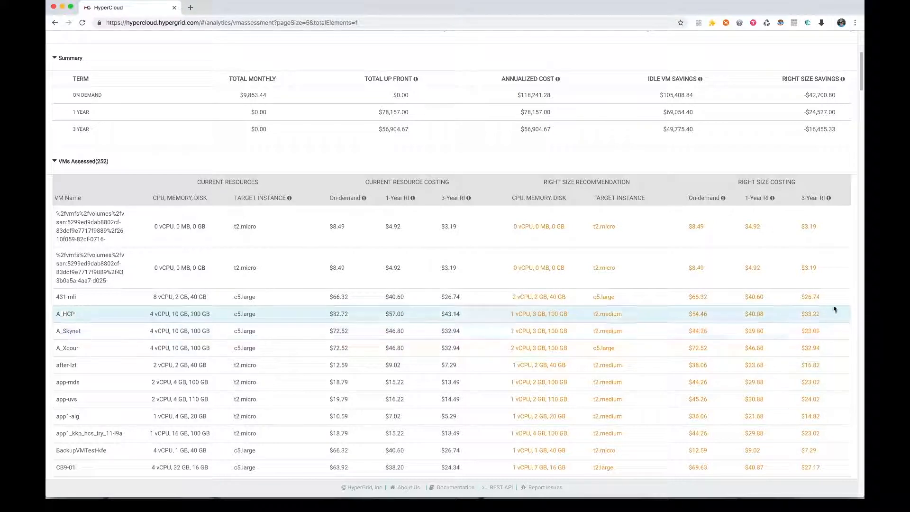
{"action": "scroll", "coordinate": [809, 321], "scroll_direction": "down", "scroll_amount": 1}
{"action": "scroll", "coordinate": [810, 321], "scroll_direction": "down", "scroll_amount": 5}
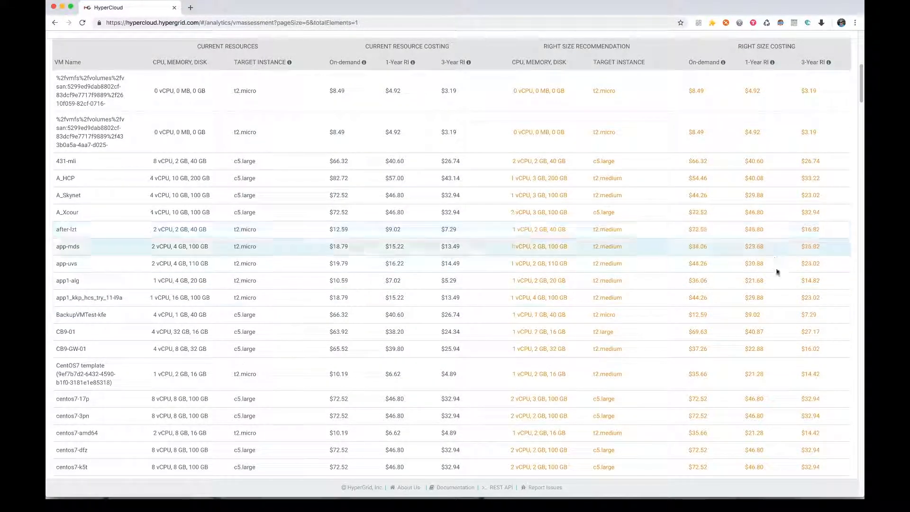
{"action": "scroll", "coordinate": [787, 308], "scroll_direction": "up", "scroll_amount": 8}
{"action": "scroll", "coordinate": [786, 310], "scroll_direction": "up", "scroll_amount": 5}
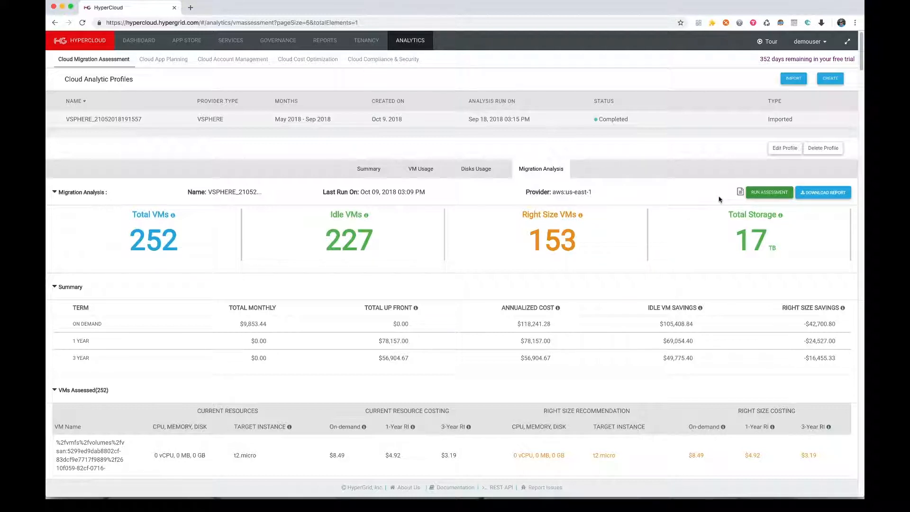
{"action": "left_click", "coordinate": [752, 194]}
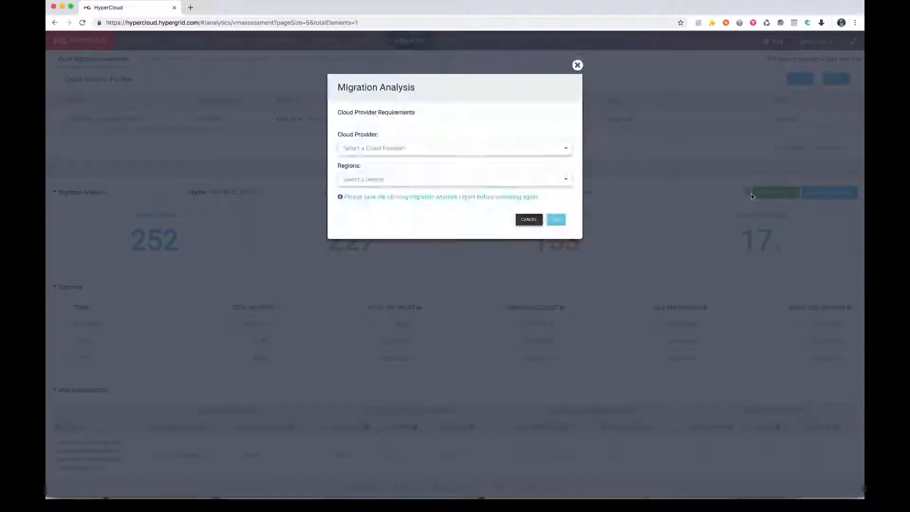
{"action": "left_click", "coordinate": [563, 150]}
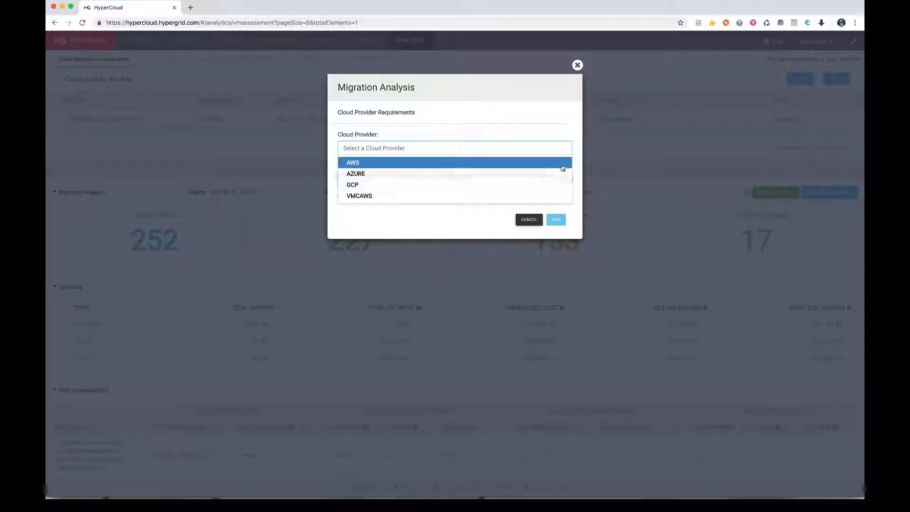
{"action": "left_click", "coordinate": [566, 134]}
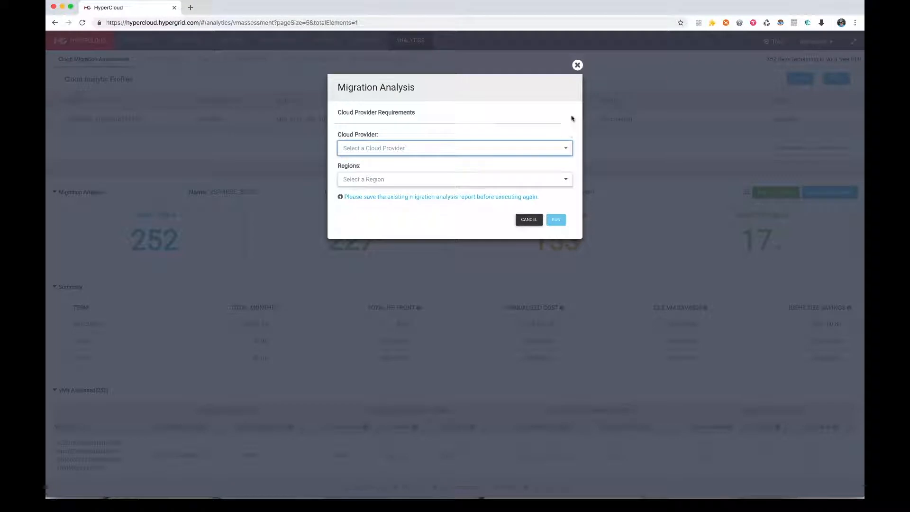
{"action": "left_click", "coordinate": [577, 66]}
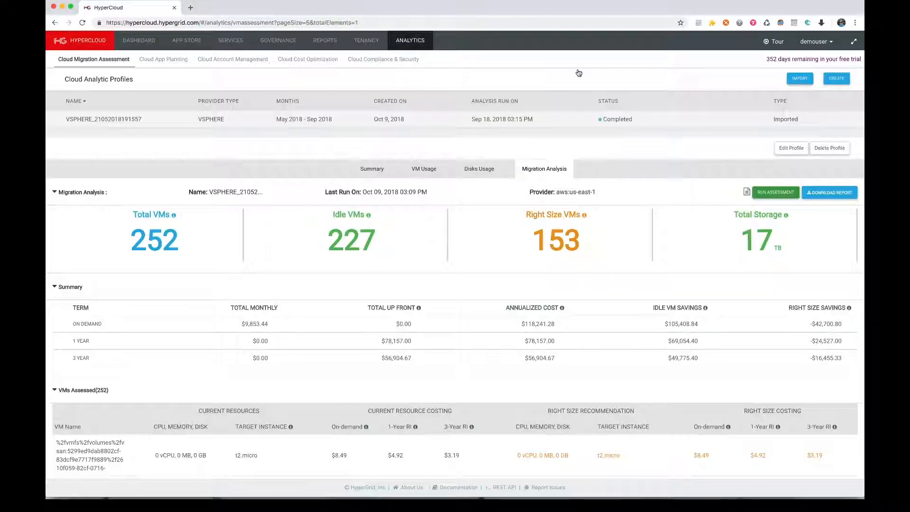